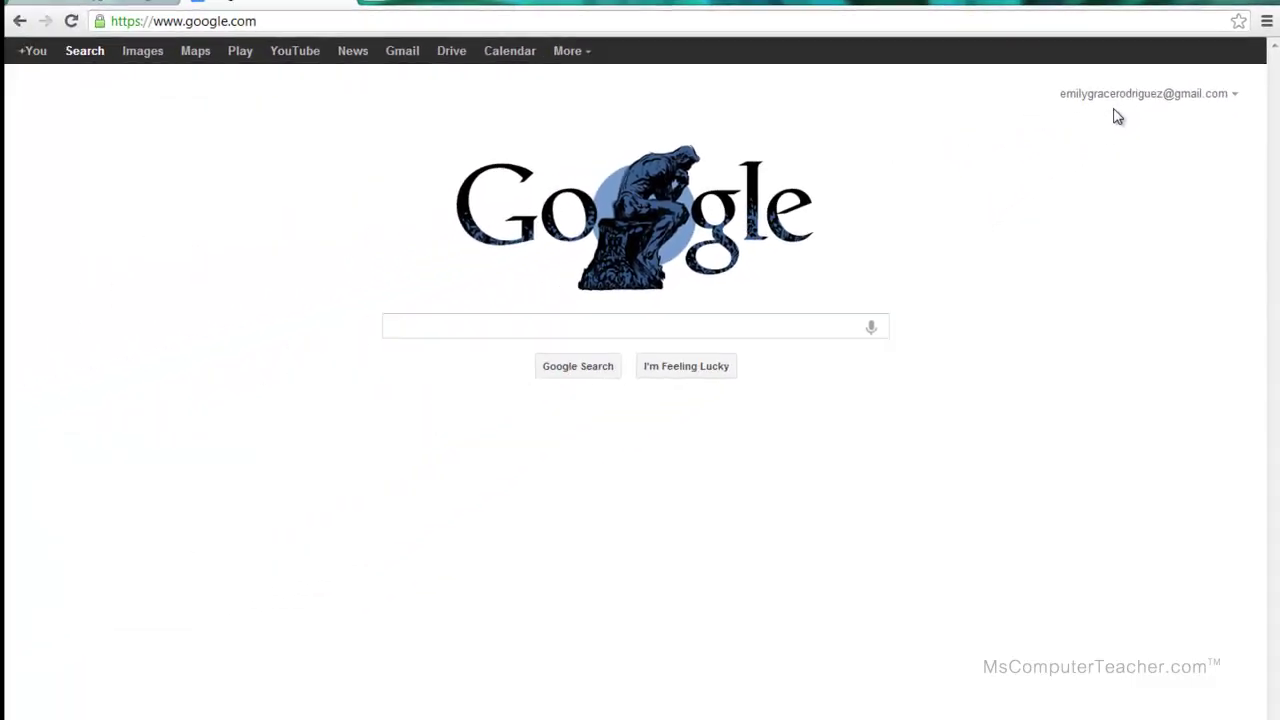
Search Google for "supercomputers"
click(702, 321)
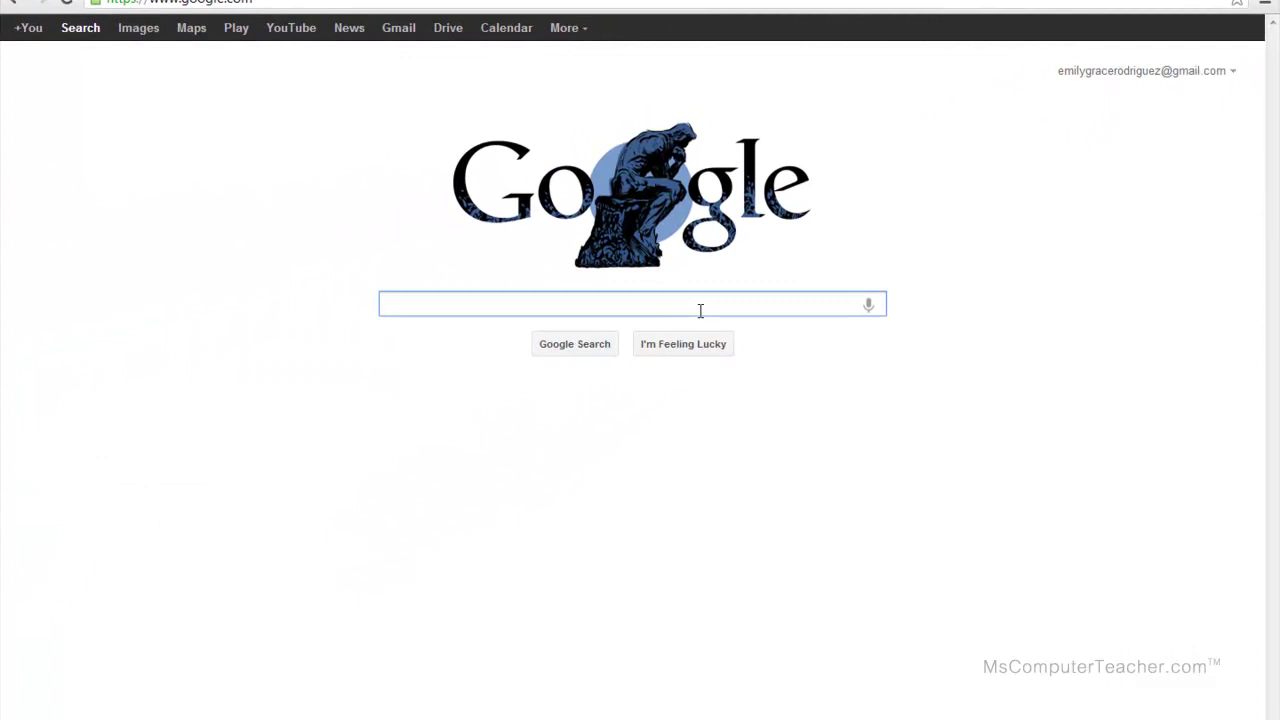
text(supercomputer)
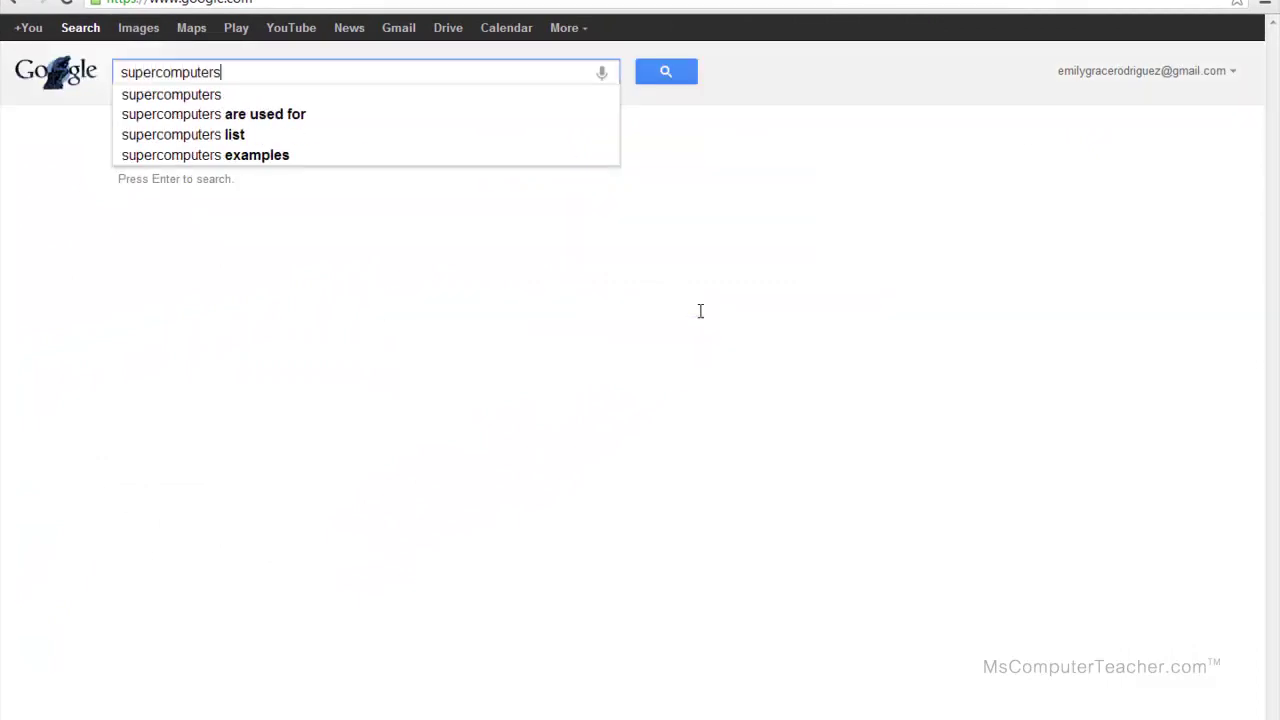
text(s)
key(Return)
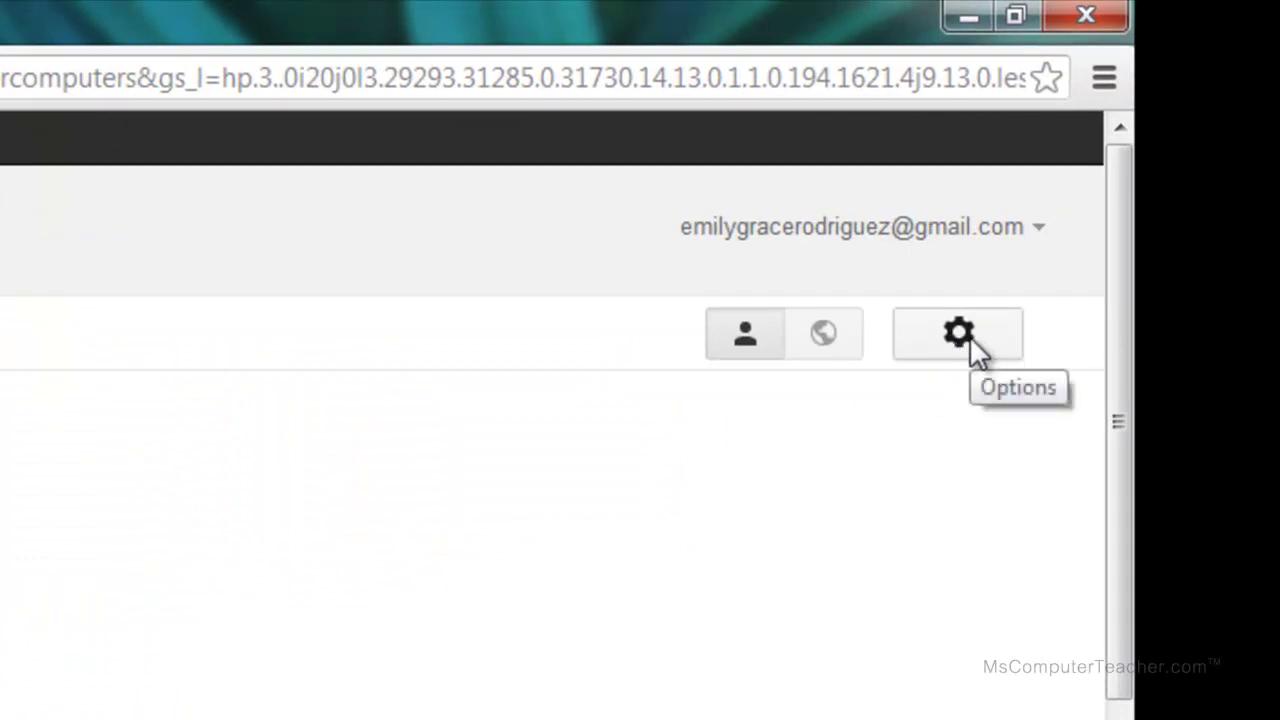
Open the search settings from the results page and set the SafeSearch filter to Strict
click(960, 335)
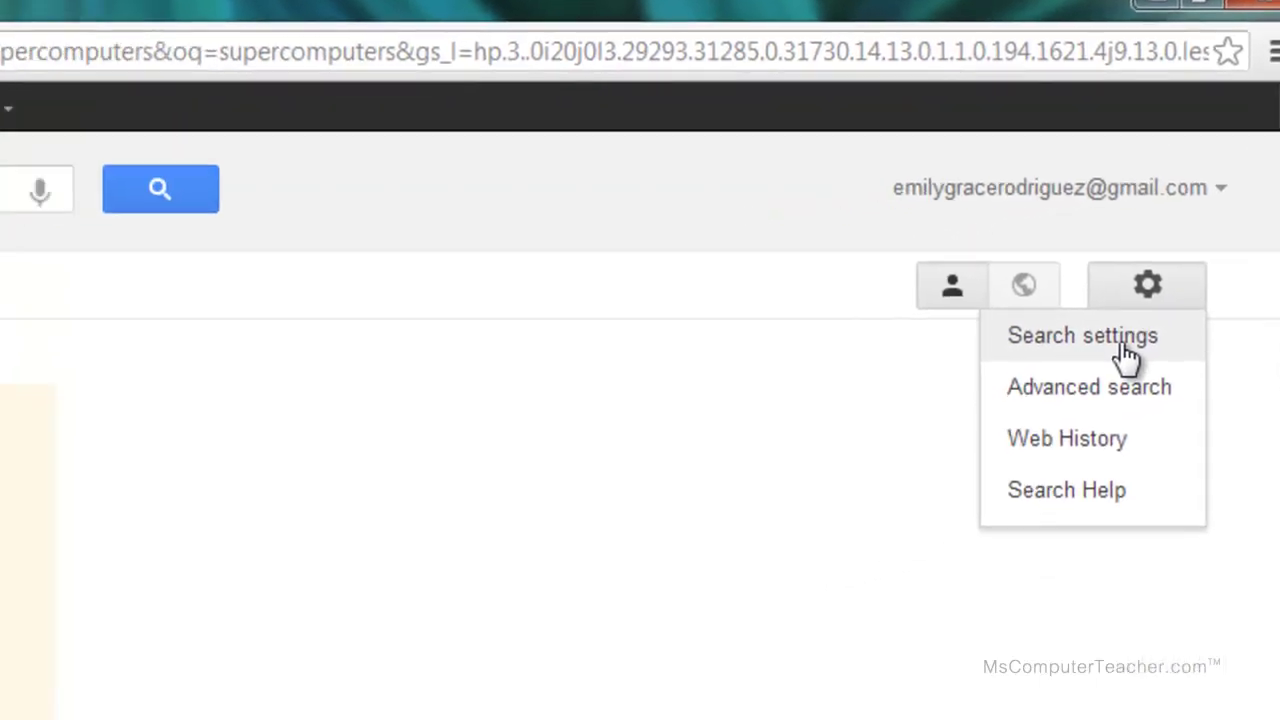
click(932, 400)
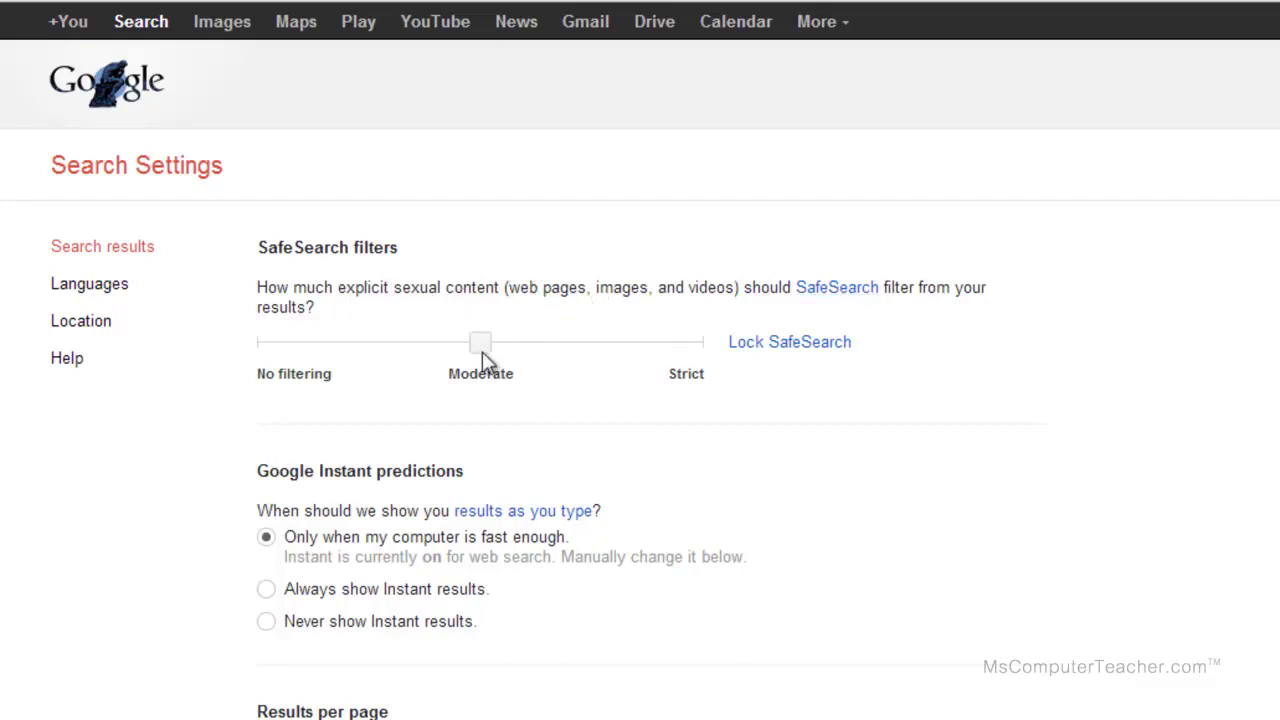
drag(484, 354, 692, 352)
Lock SafeSearch for this browser, signing in with the account password to authorize it
click(752, 345)
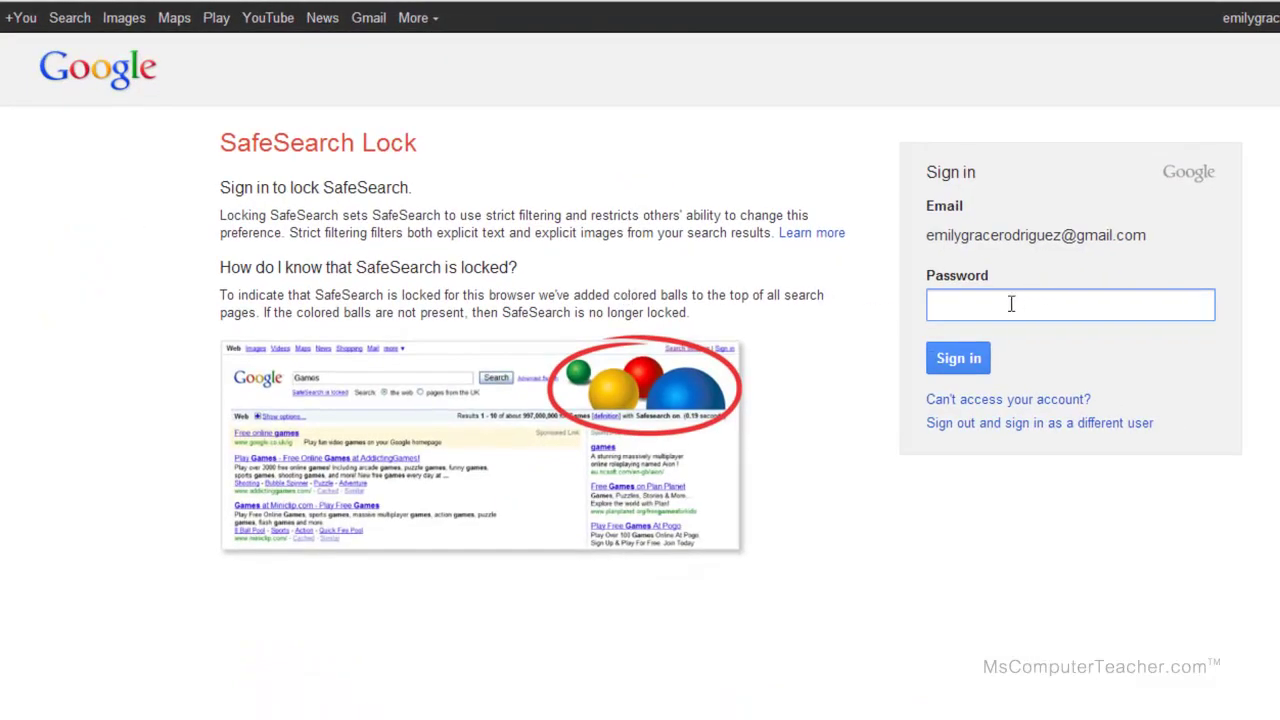
text(•••••••••••)
key(Return)
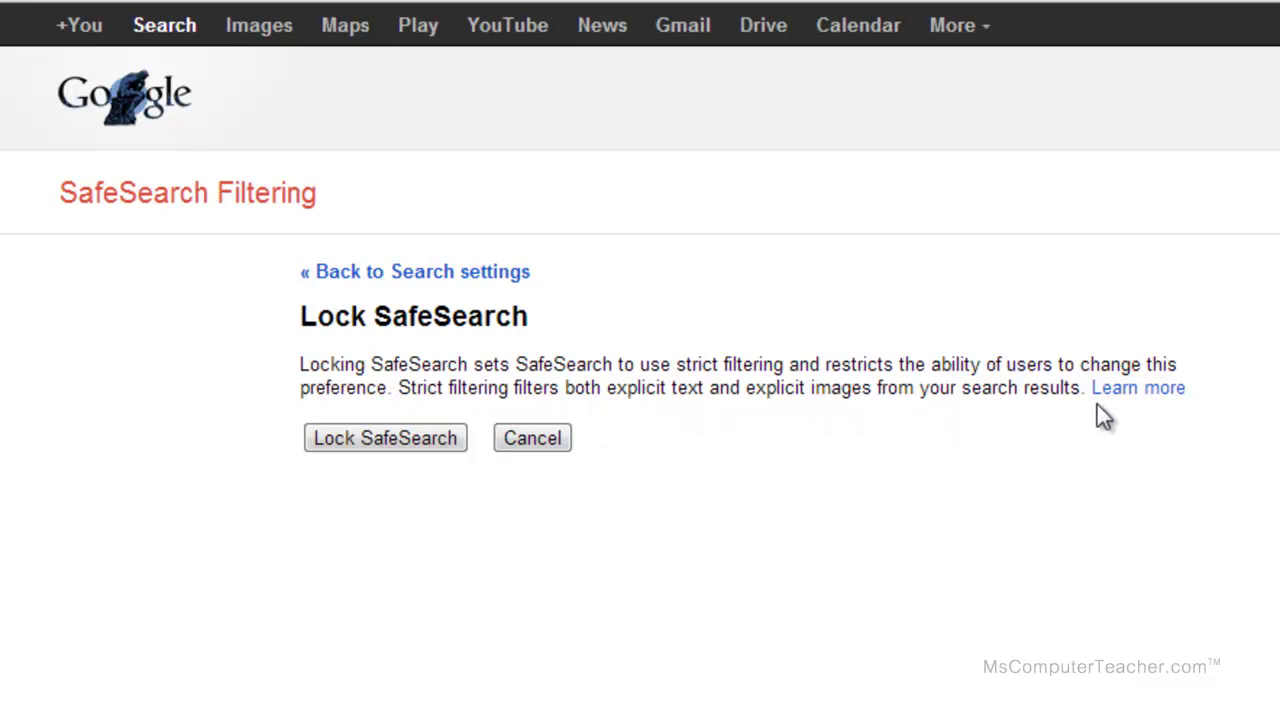
click(388, 449)
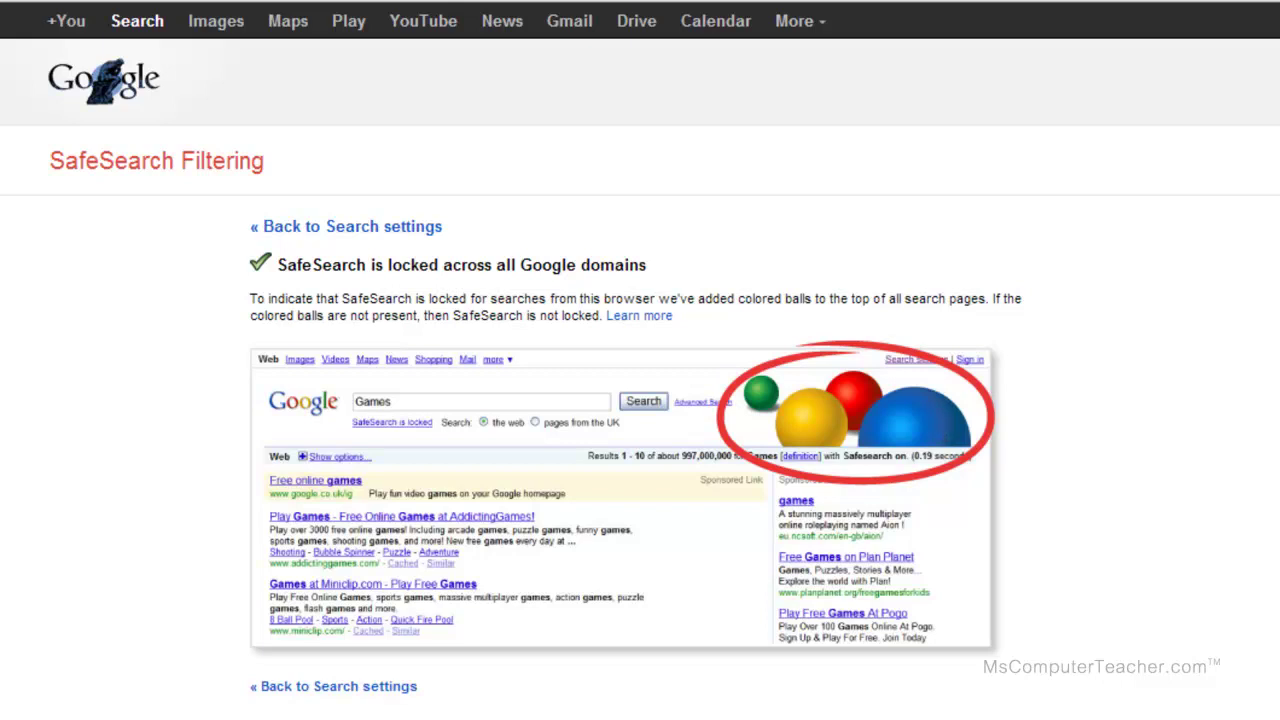
Open google.com in a new browser tab and test the filter by searching for "nude woman"
click(435, 3)
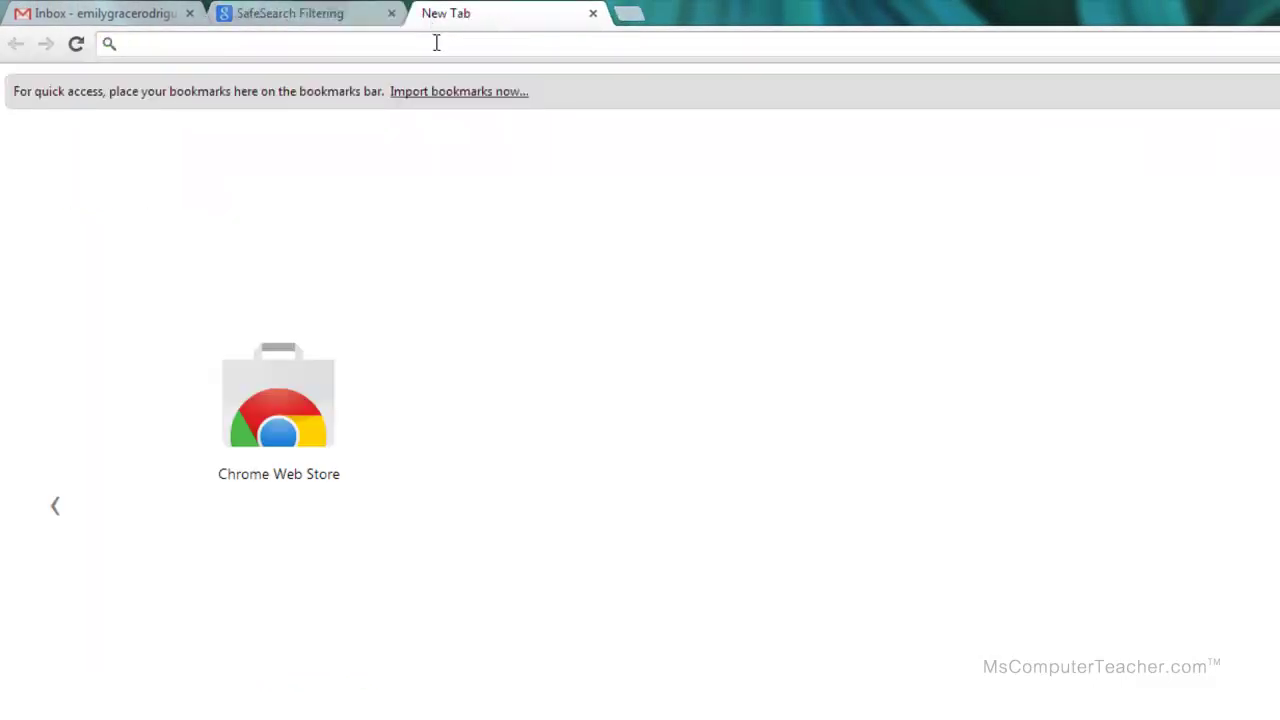
text(google.com)
key(Return)
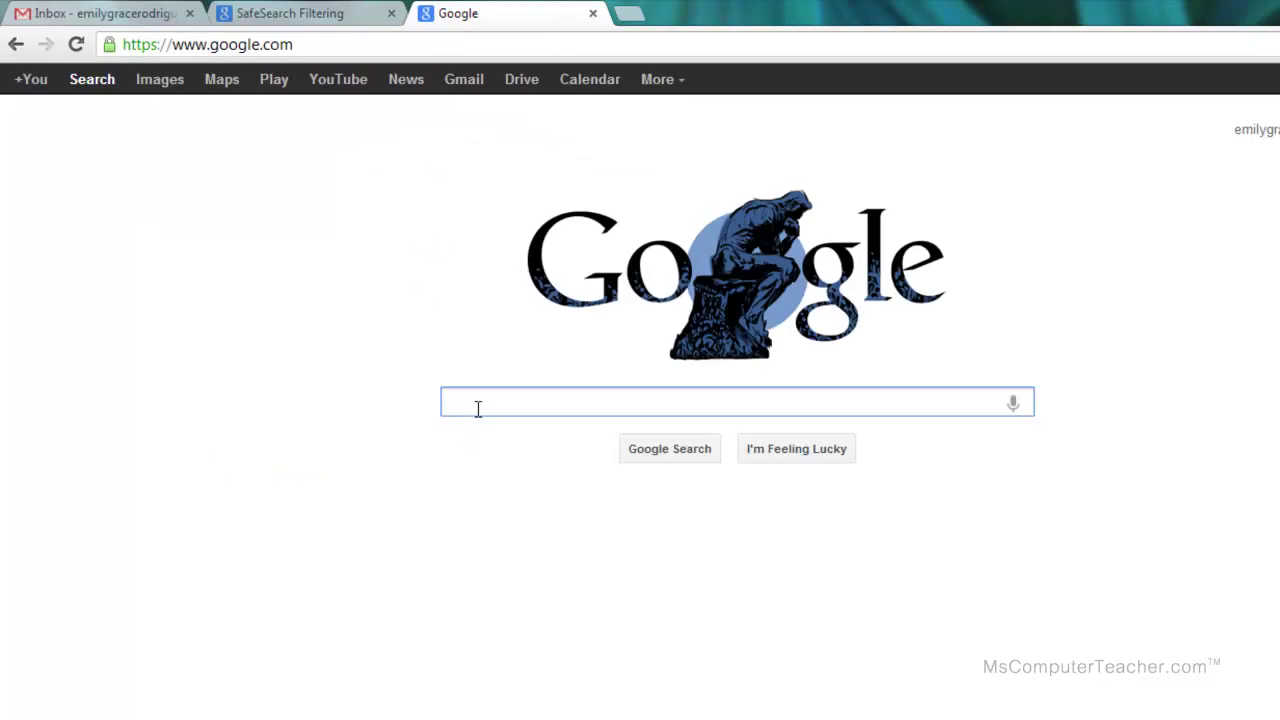
text(nudew)
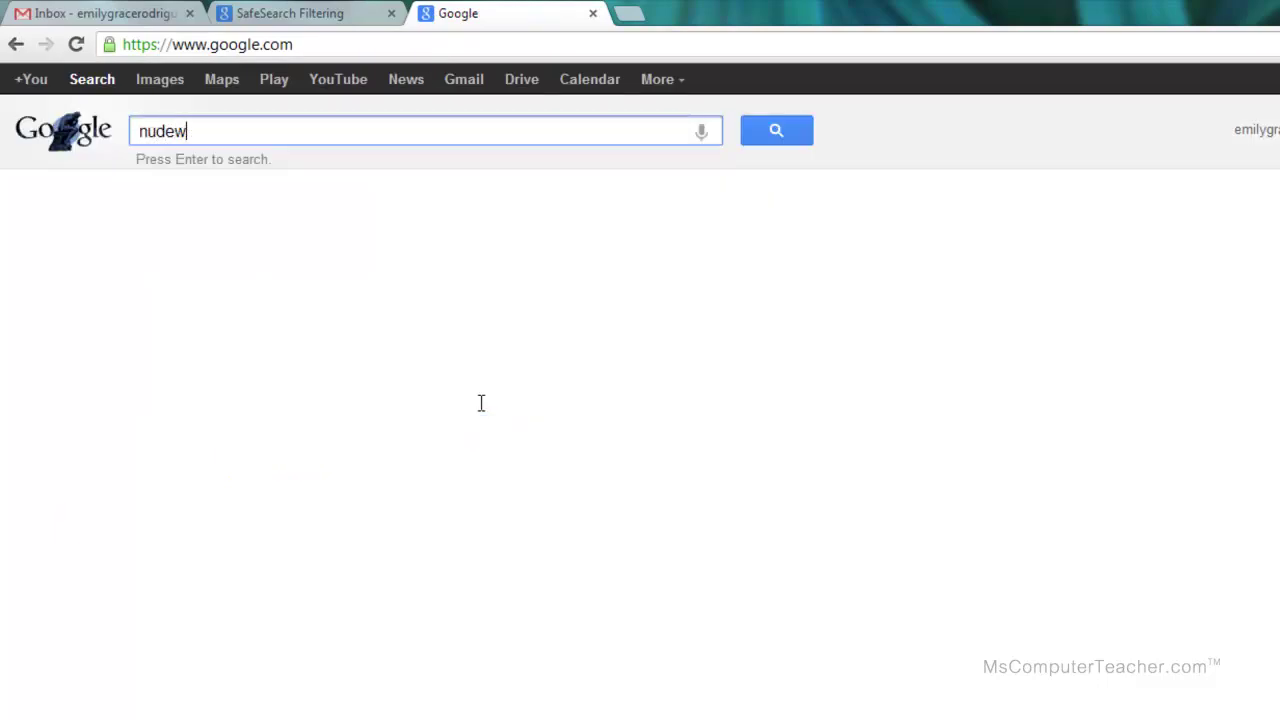
key(BackSpace)
text(woman)
key(Return)
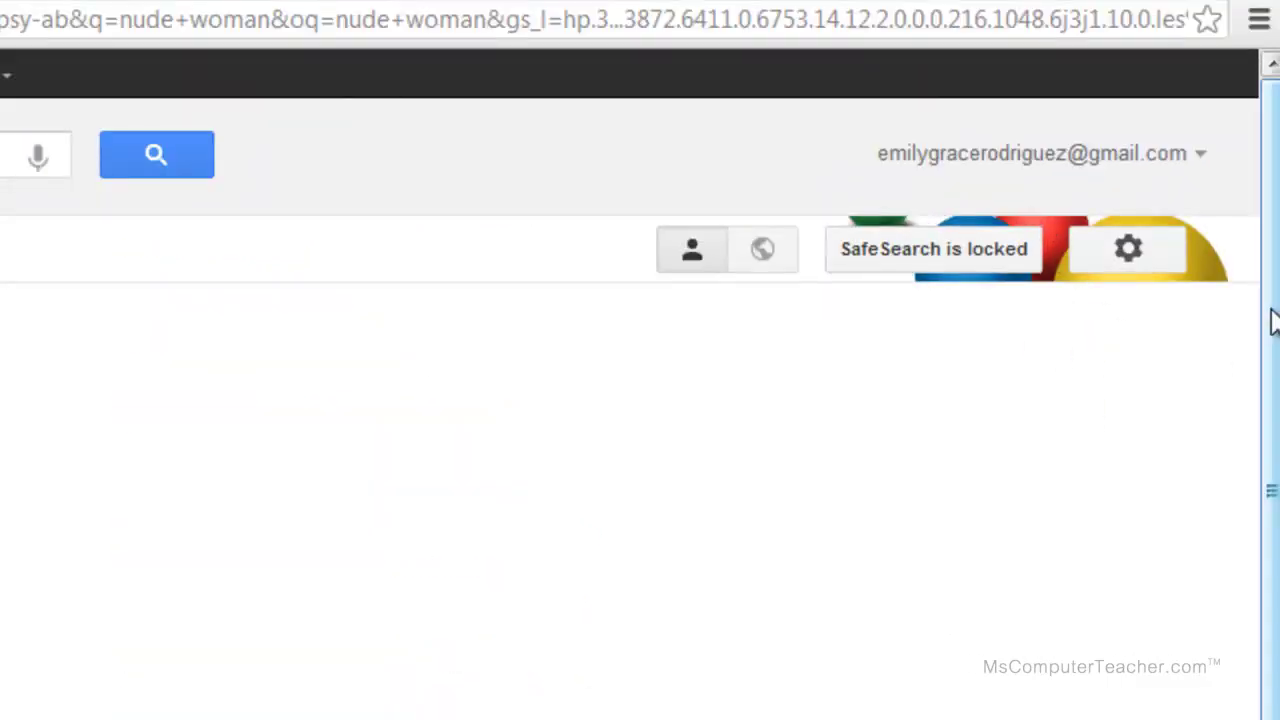
Check what unlocking SafeSearch requires from the locked settings, and return to the search results
click(921, 258)
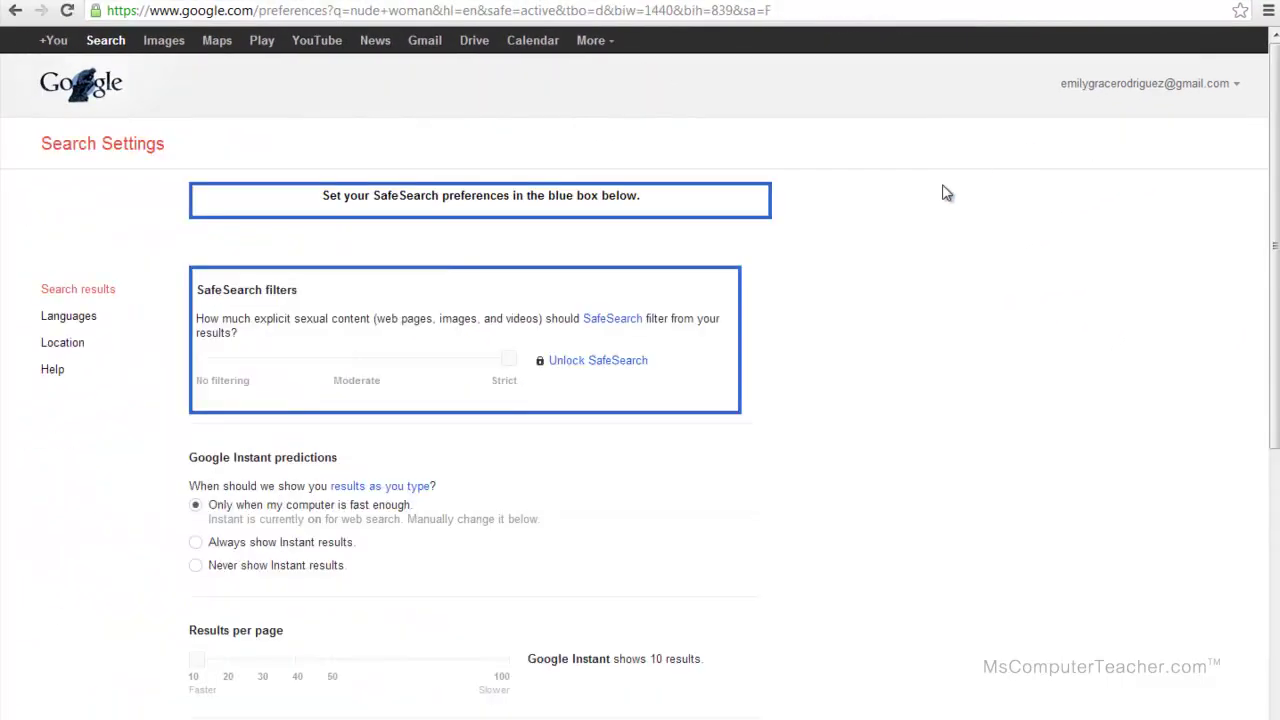
click(600, 362)
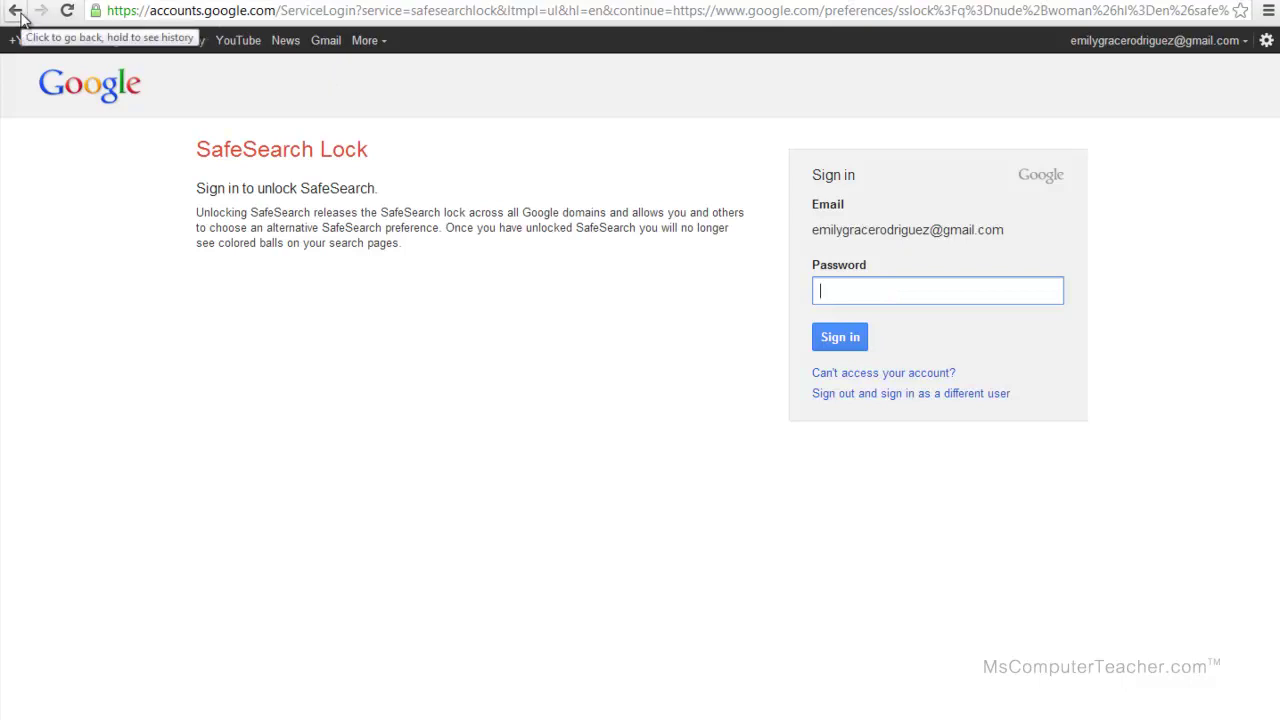
click(17, 11)
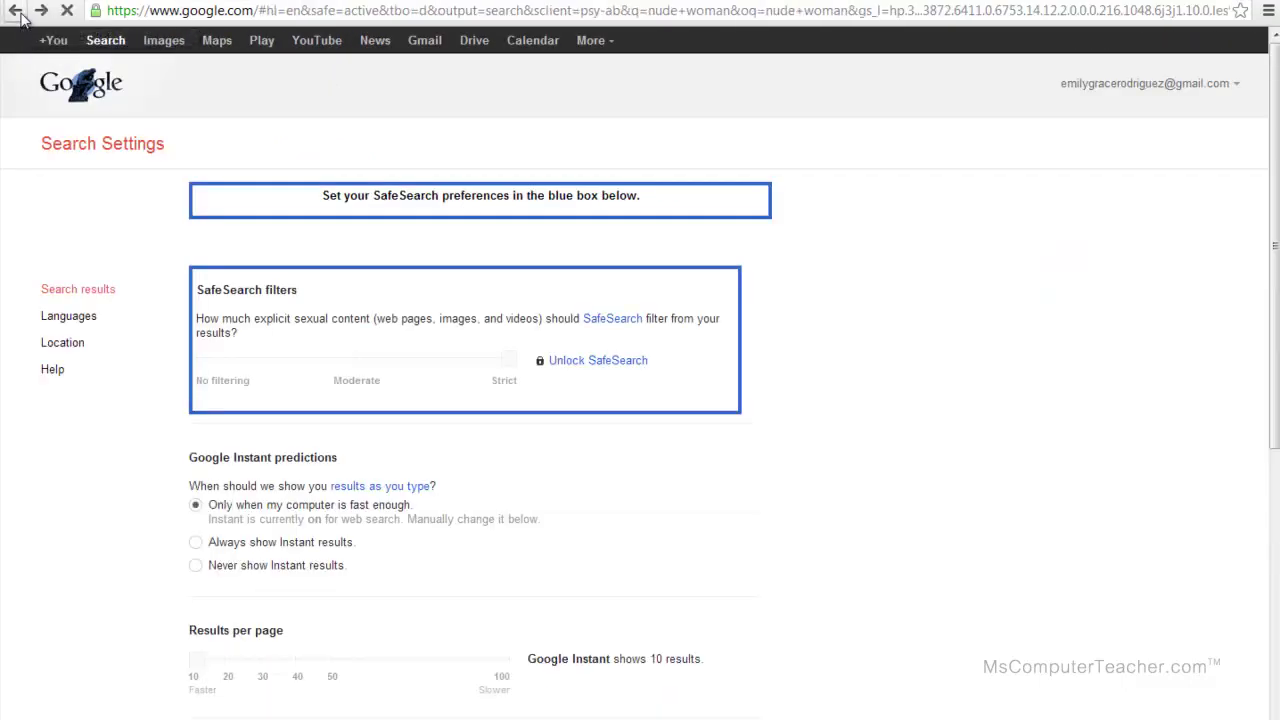
click(17, 11)
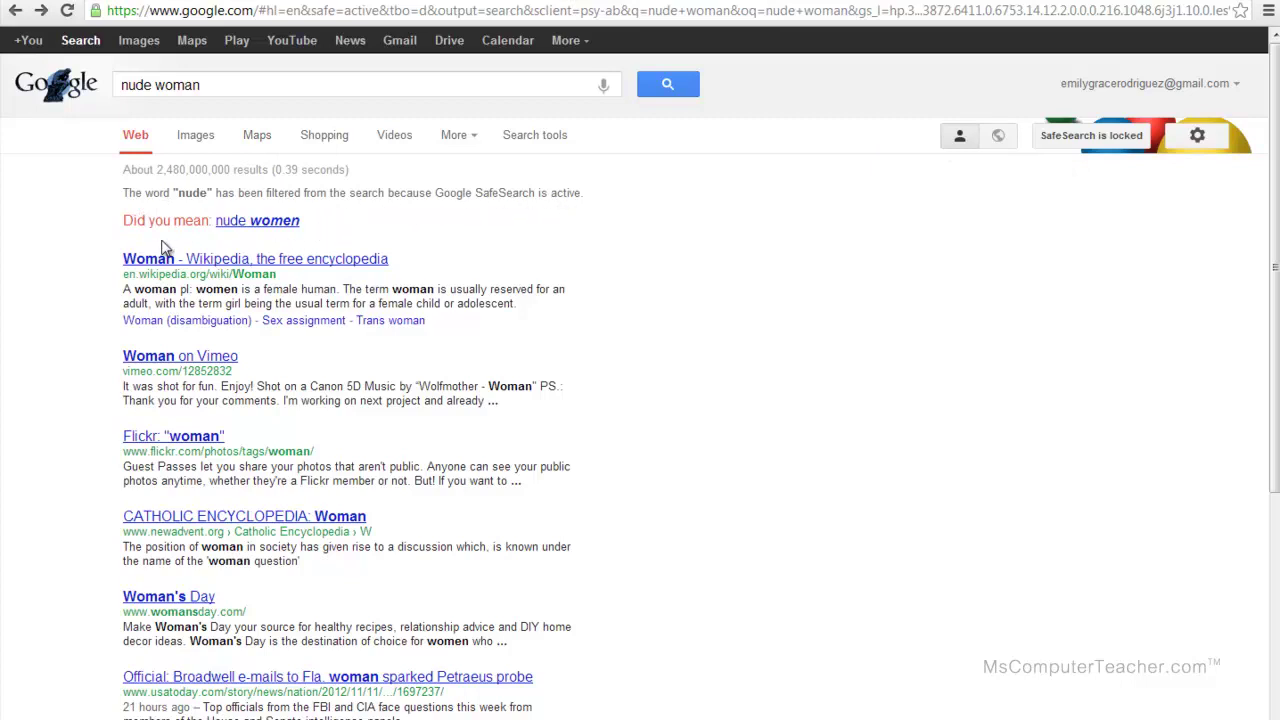
Follow the suggested spelling "nude women", look through its image results for filtering, and return to the web results
click(260, 228)
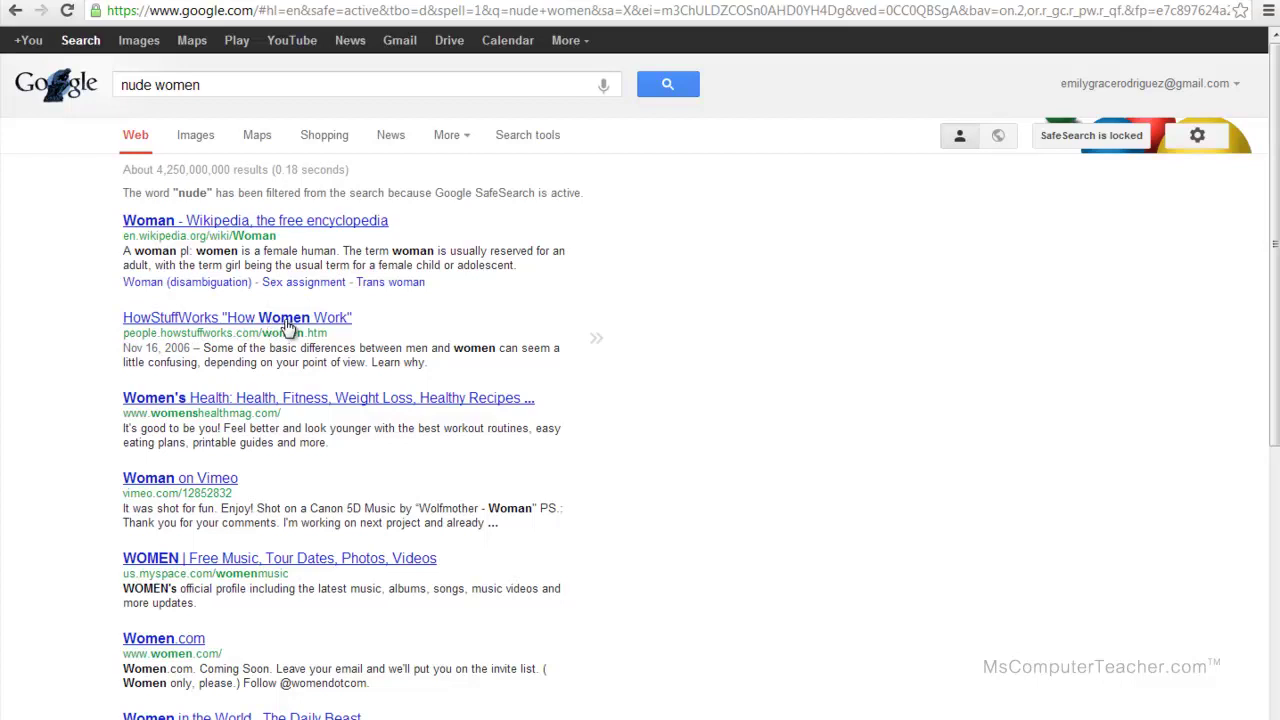
click(195, 140)
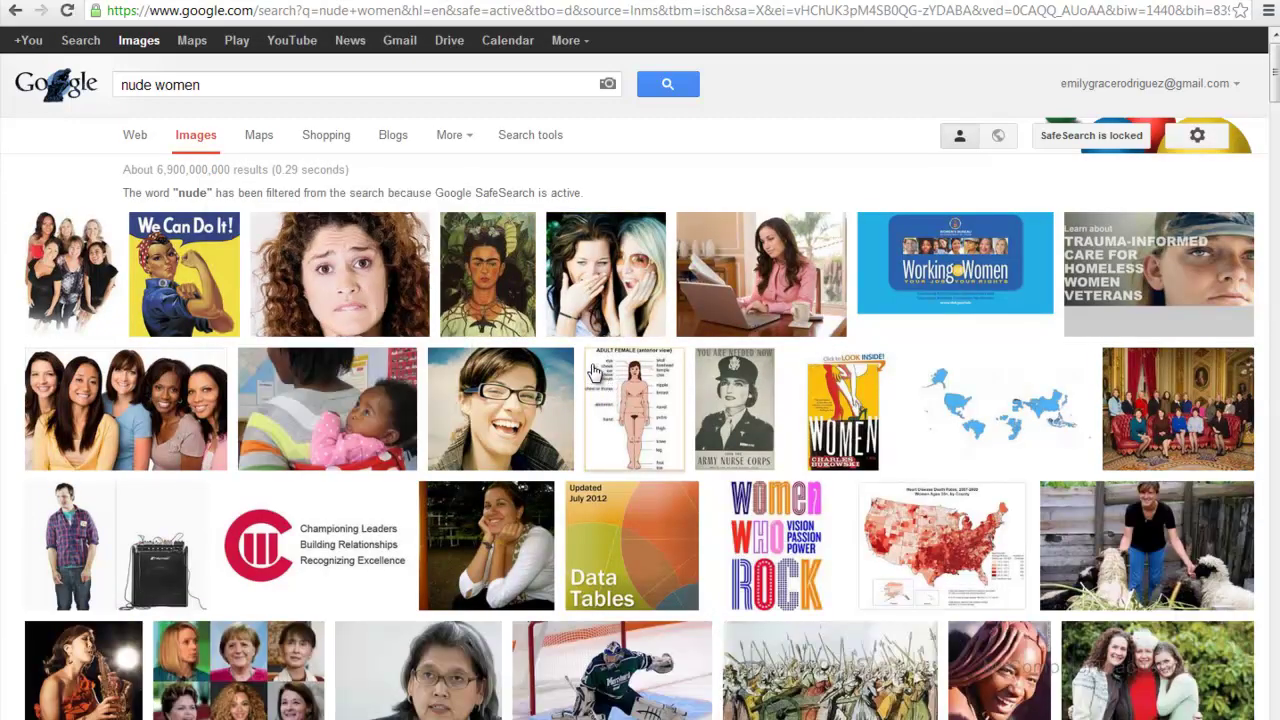
scroll(592, 370, down, 4)
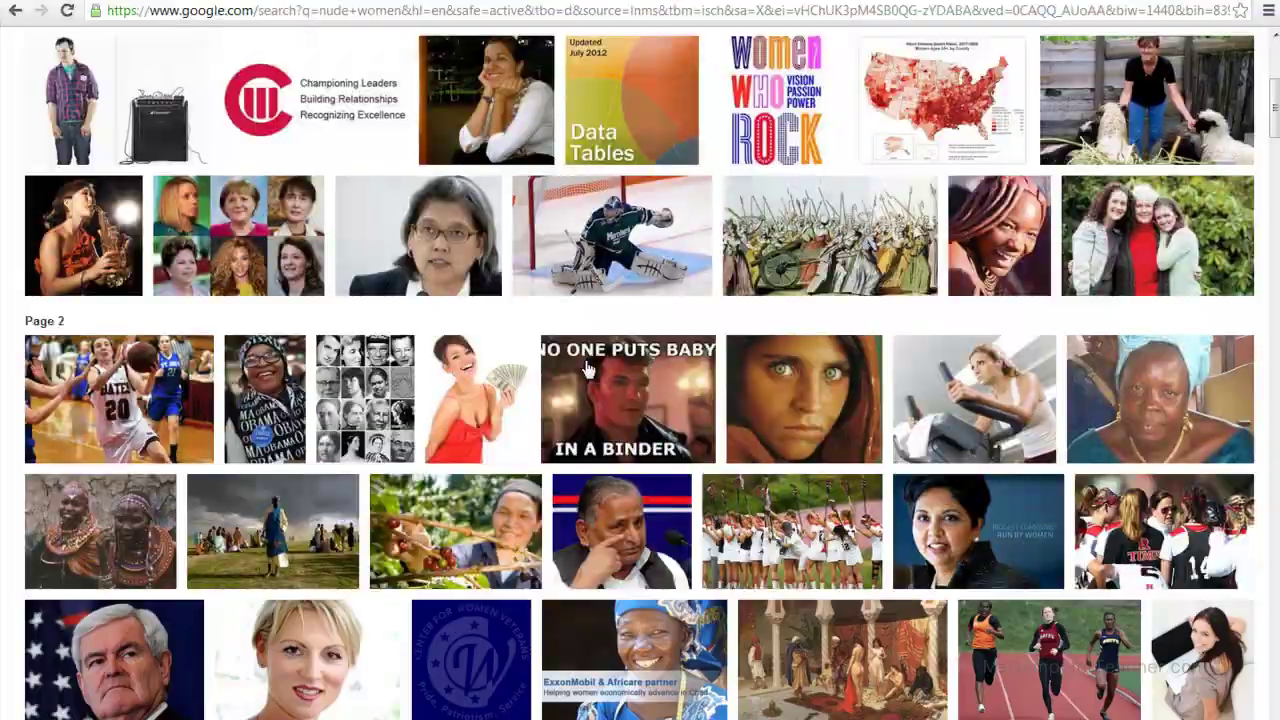
scroll(588, 370, down, 9)
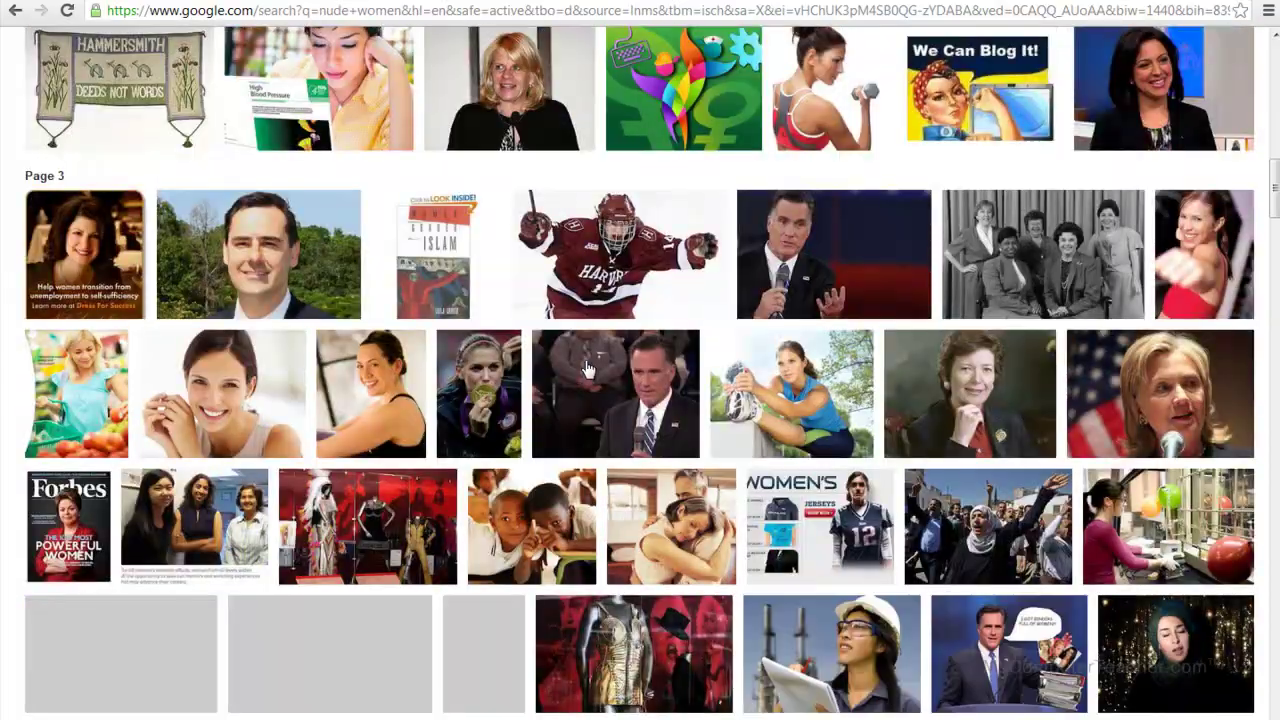
scroll(588, 370, up, 14)
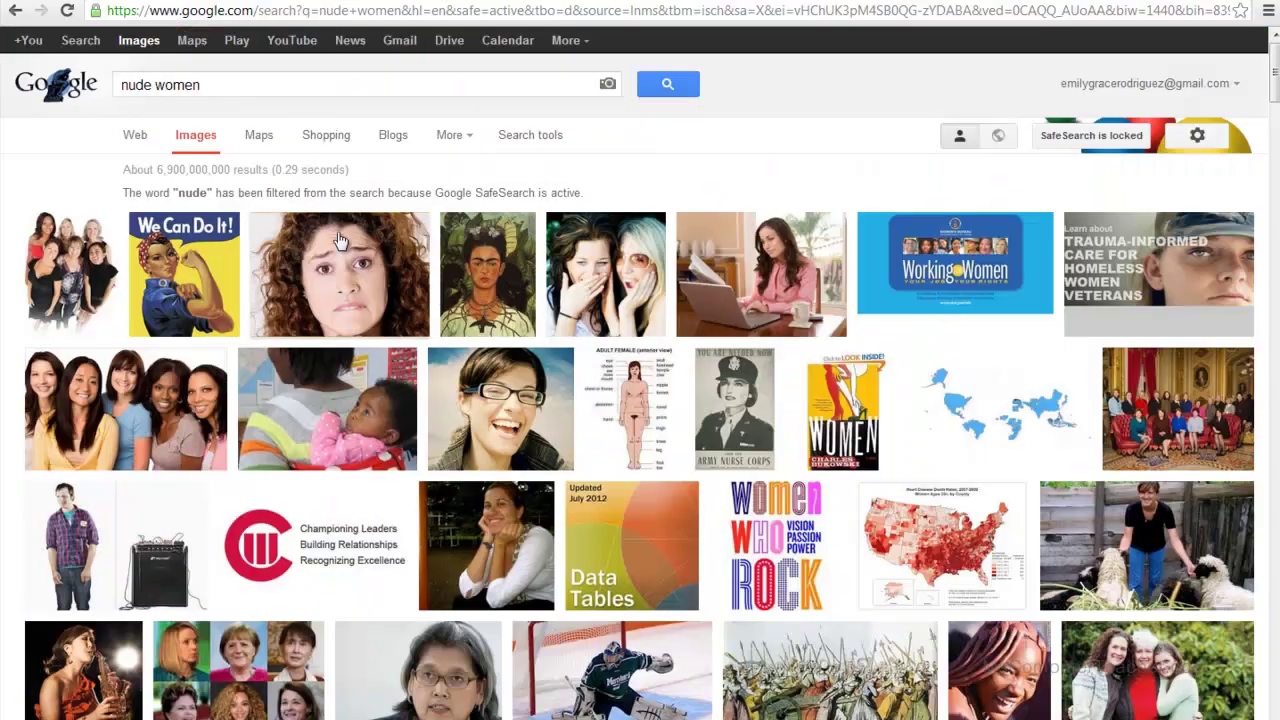
click(15, 11)
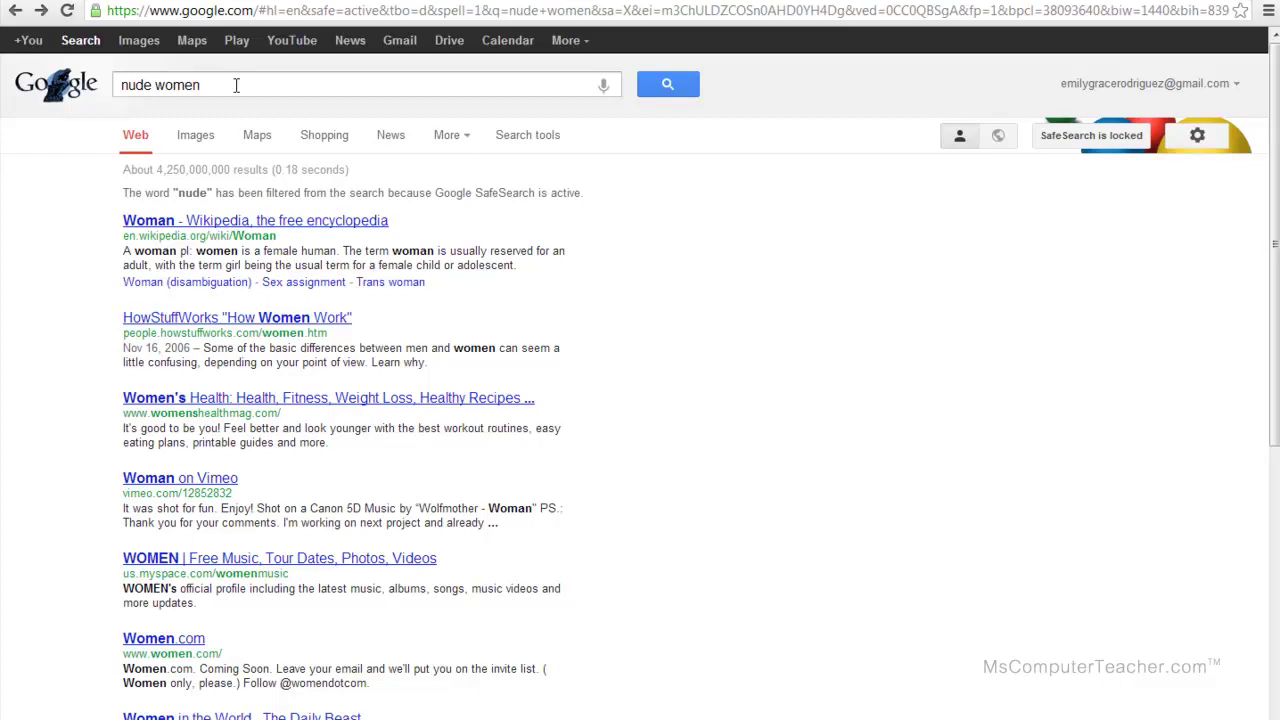
Replace the query with "xxx movie" and run the search to test the filter again
click(236, 85)
key(BackSpace)
key(BackSpace)
key(BackSpace)
key(BackSpace)
key(BackSpace)
key(BackSpace)
key(BackSpace)
key(BackSpace)
key(BackSpace)
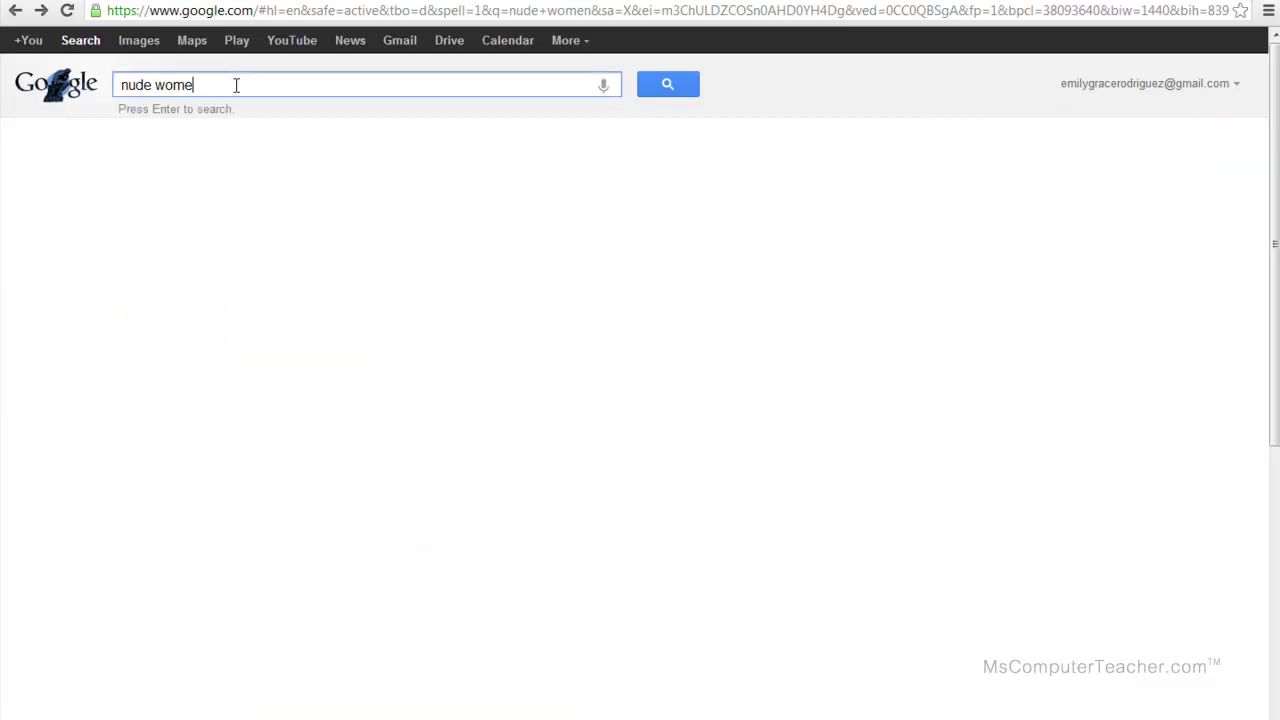
key(BackSpace)
text(xxx)
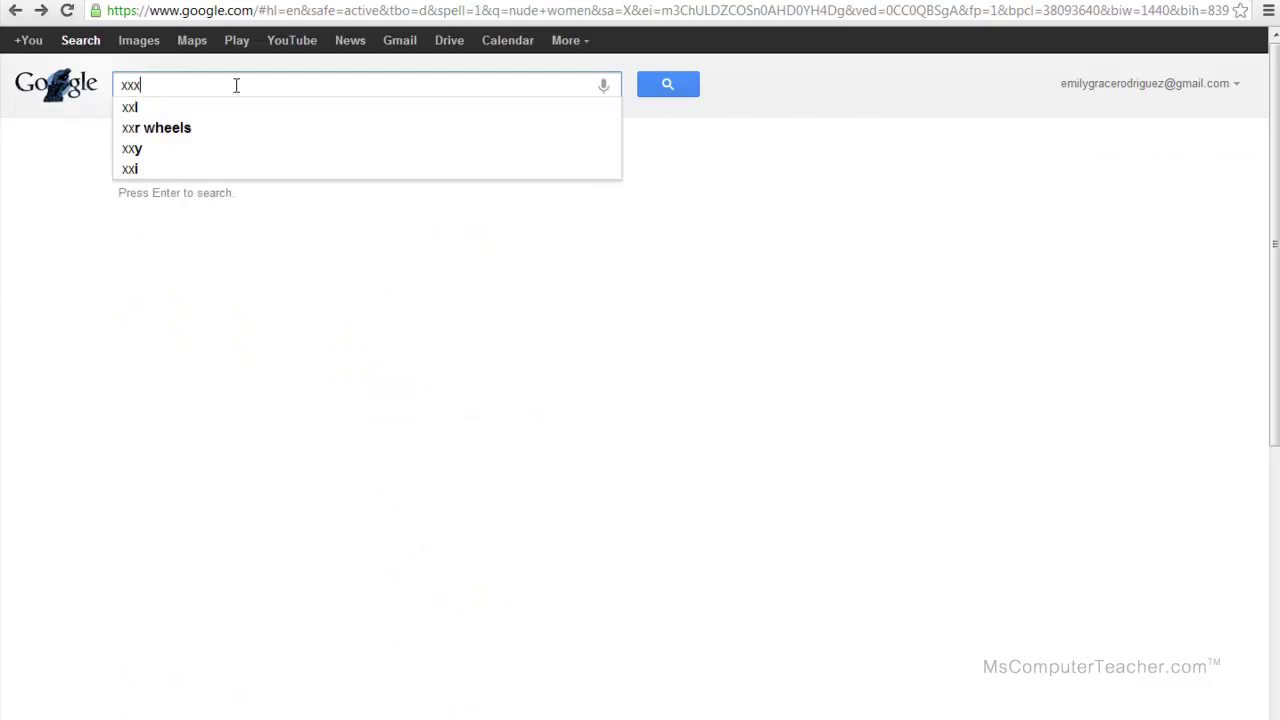
text( movie)
key(Return)
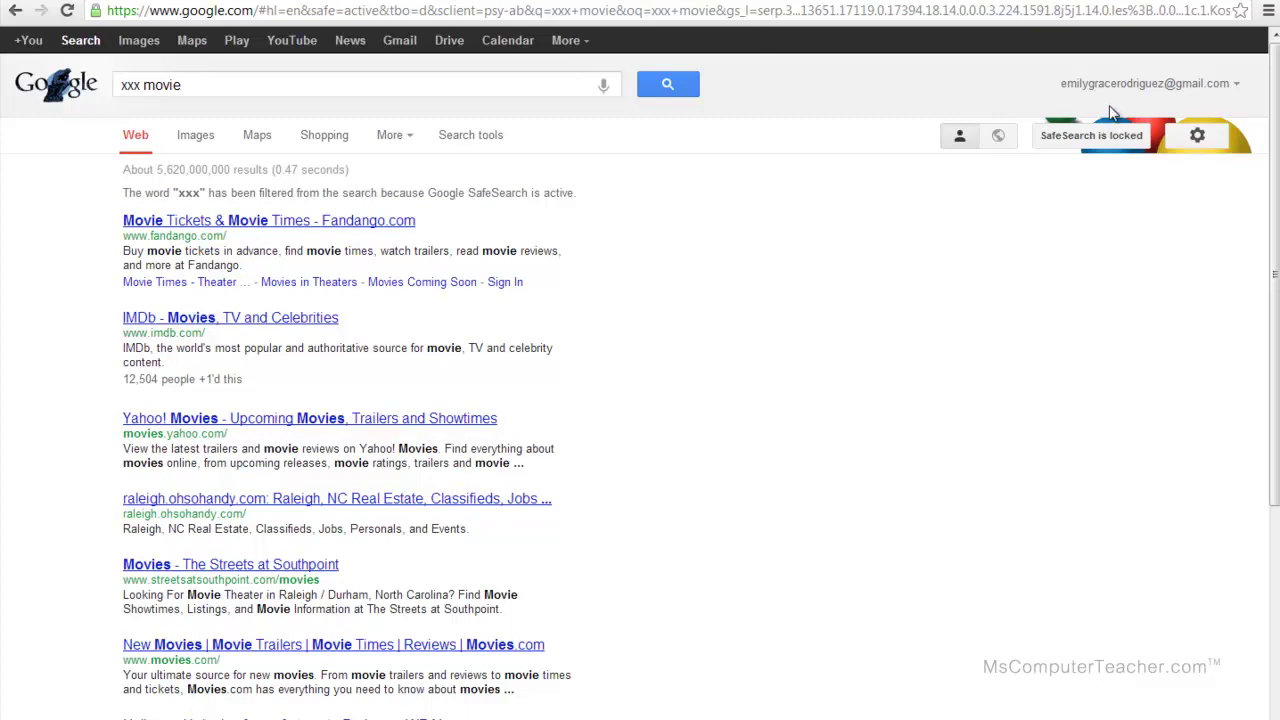
Sign out of the Google account and rerun the "xxx movie" search
click(1223, 86)
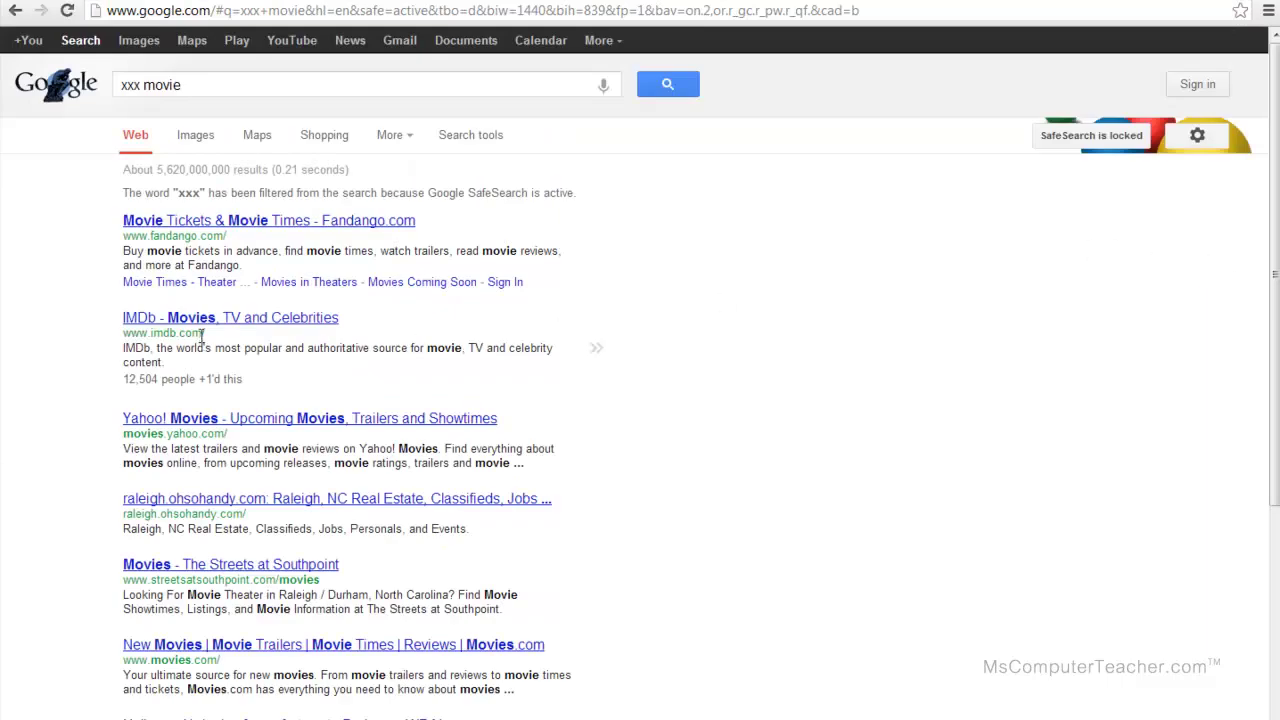
click(210, 79)
click(691, 90)
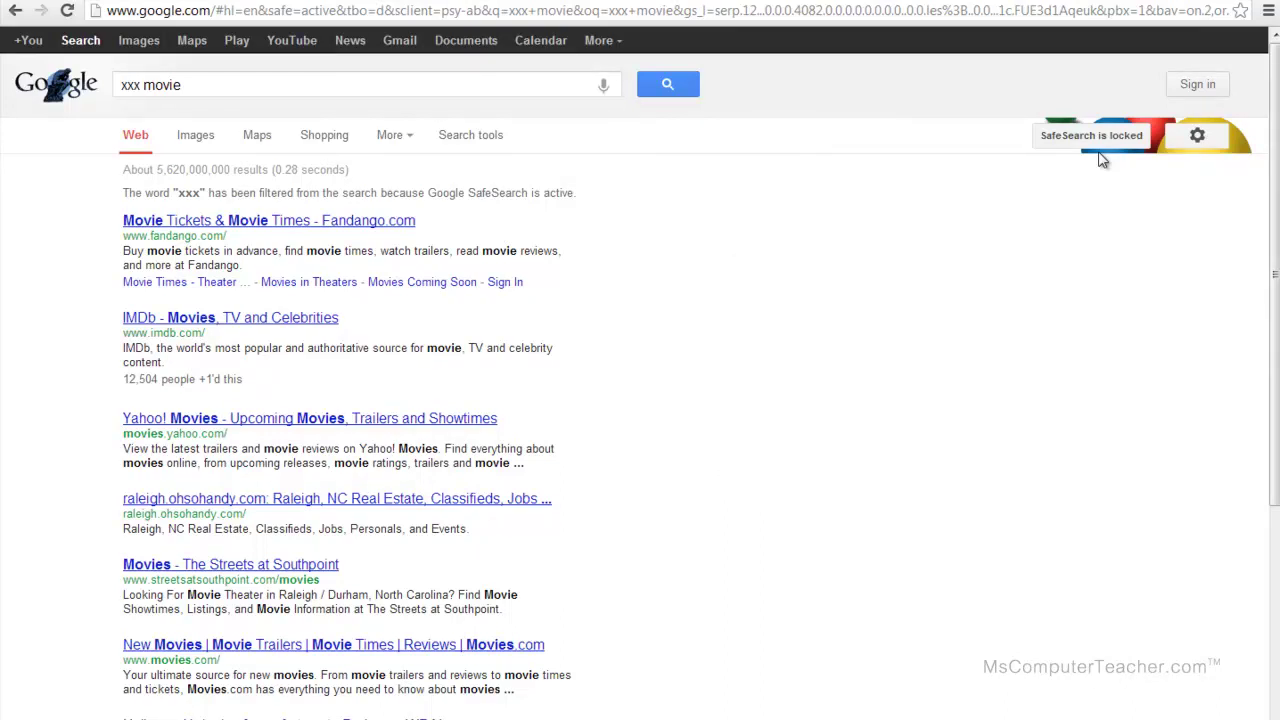
Open the locked SafeSearch settings while signed out and request to unlock SafeSearch
click(1080, 140)
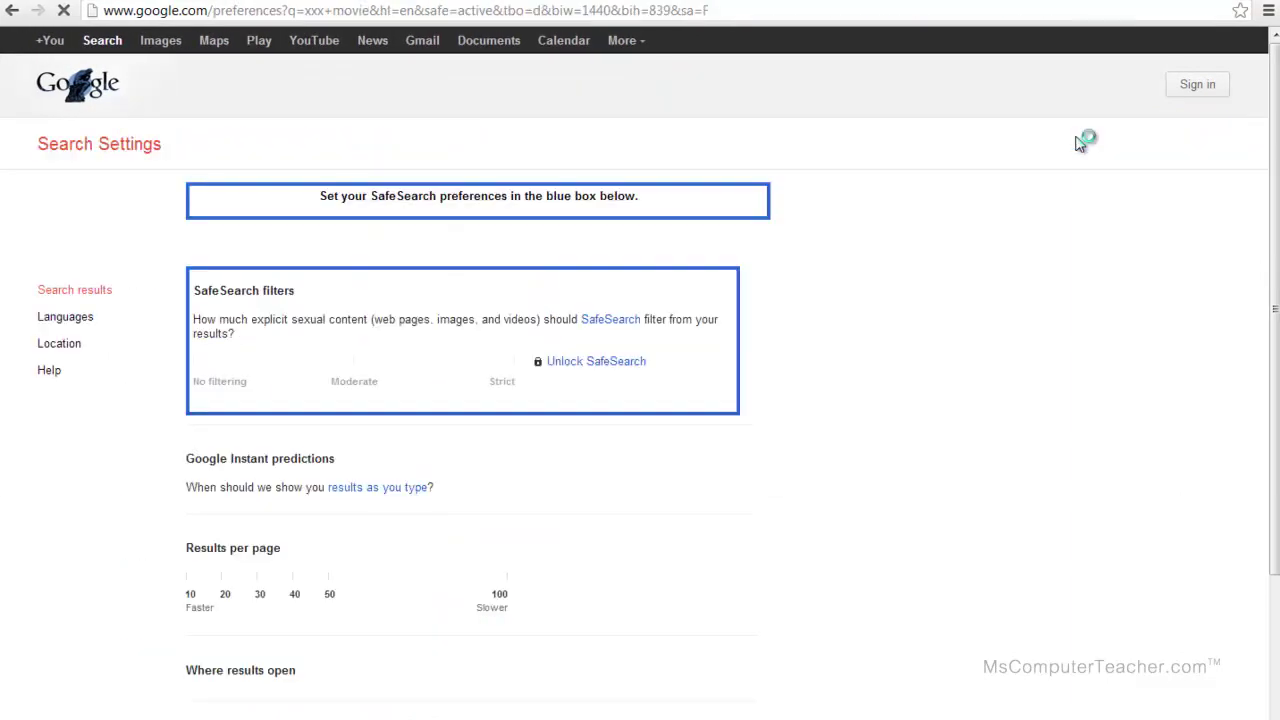
click(612, 364)
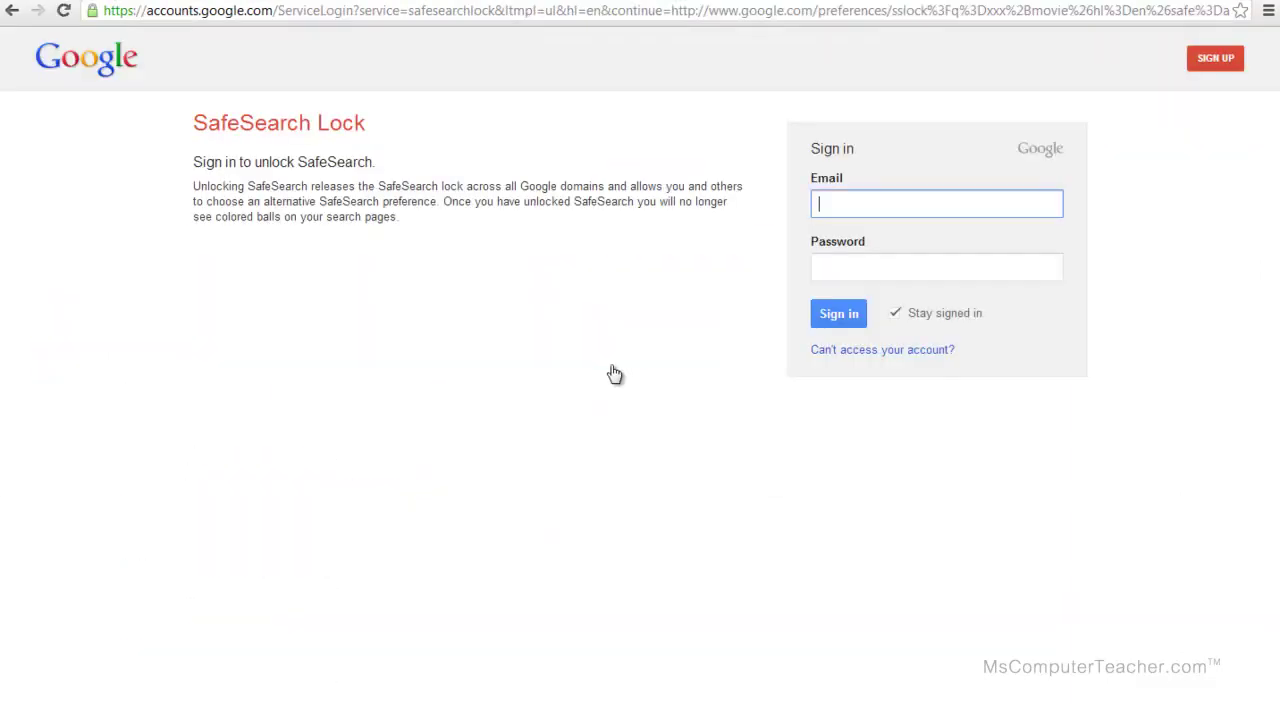